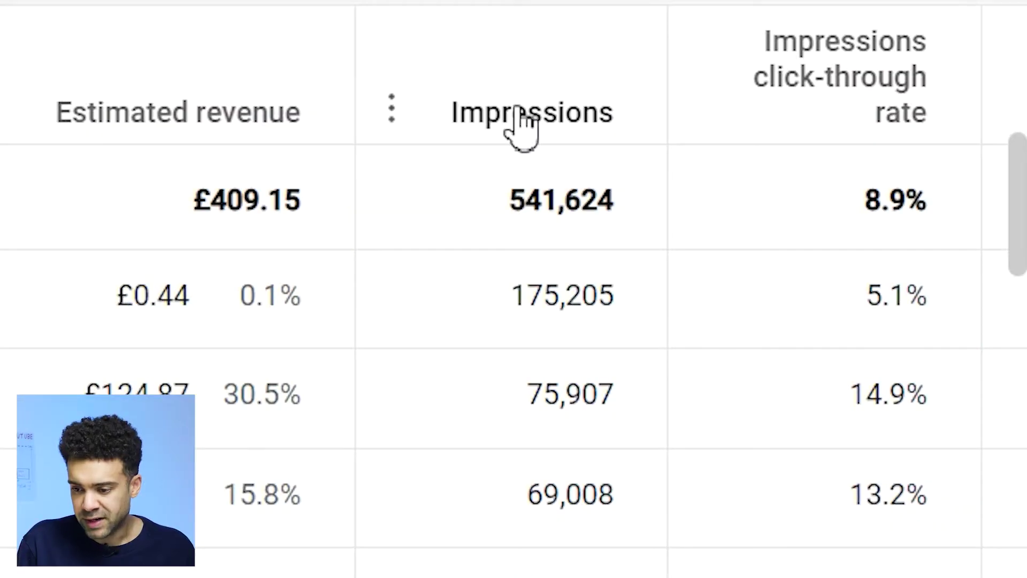
Step: Set the channel analytics period to the last 365 days
mouse_move(521, 126)
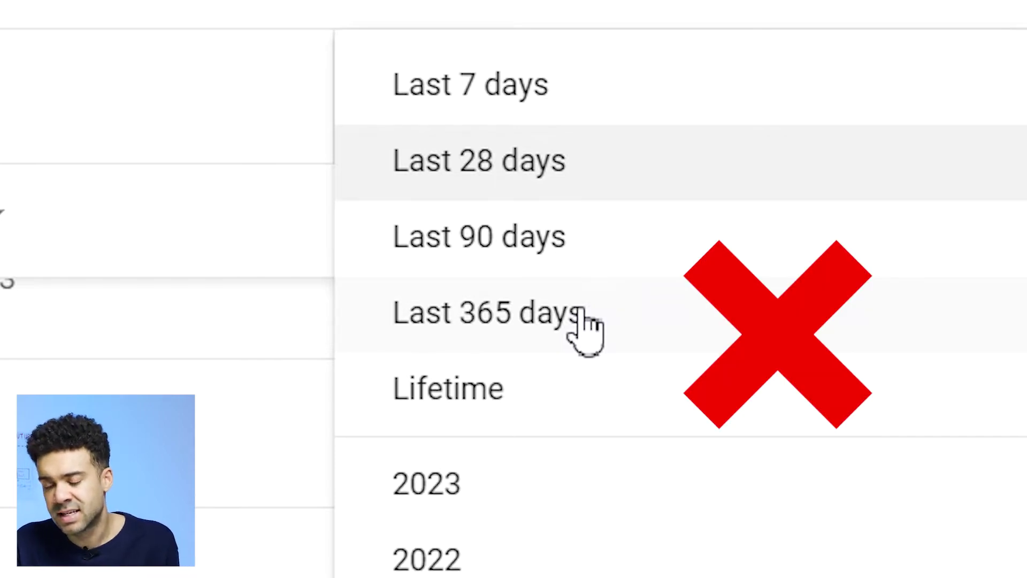
left_click(587, 328)
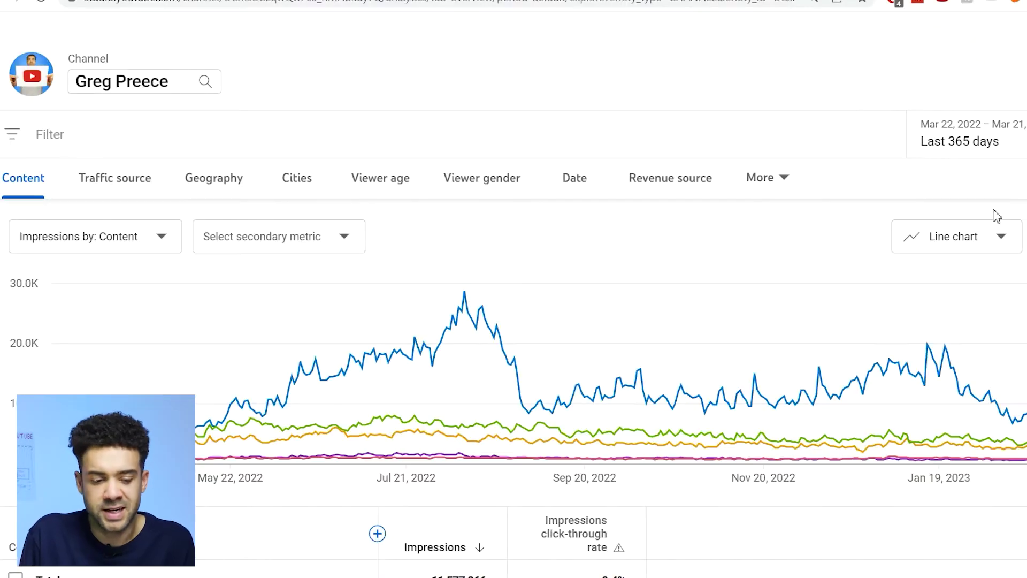
scroll(997, 216, "down", 5)
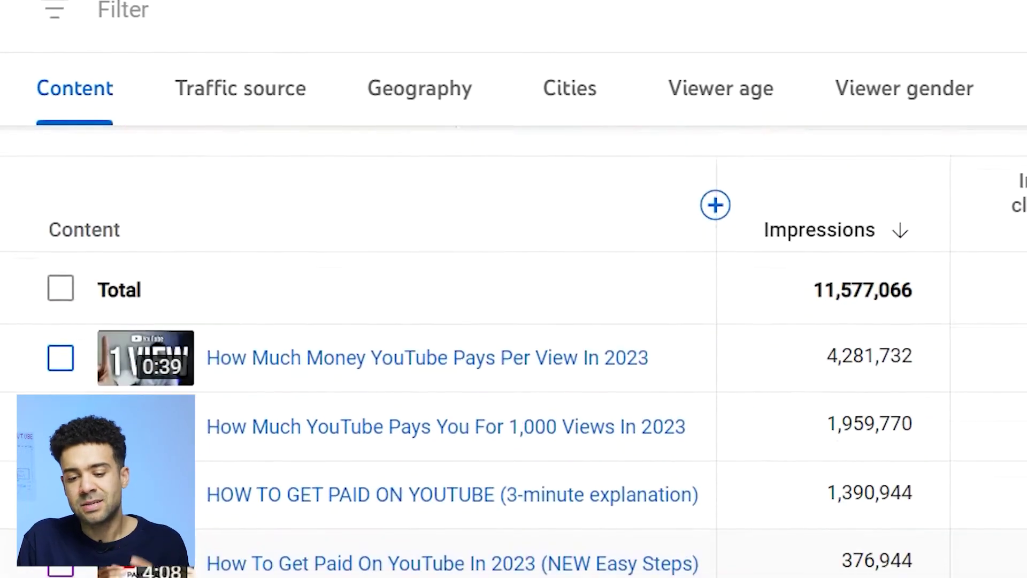
scroll(513, 351, "down", 3)
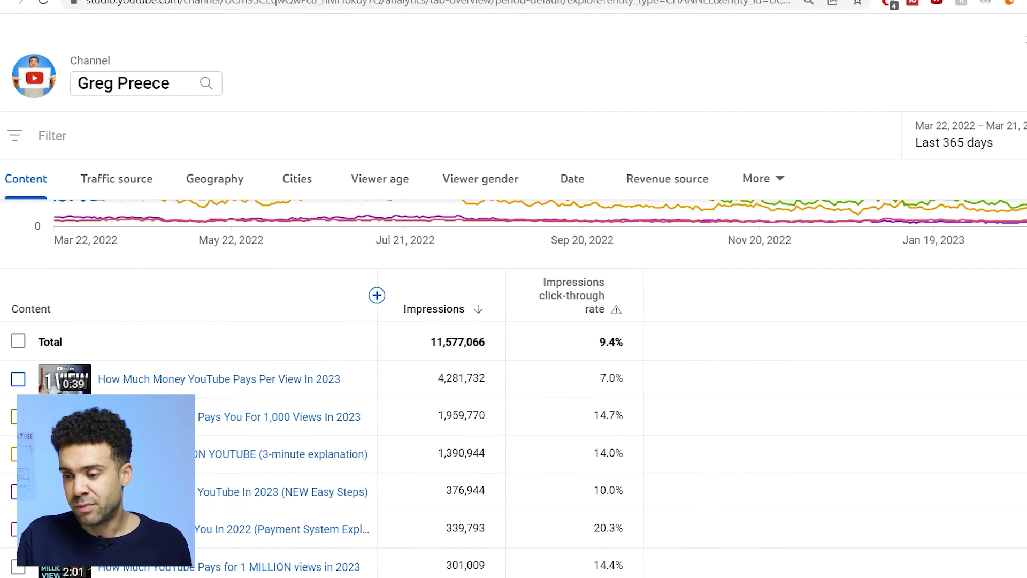
Step: Switch the period to the last 28 days, Feb 22 – Mar 21, 2023
left_click(873, 149)
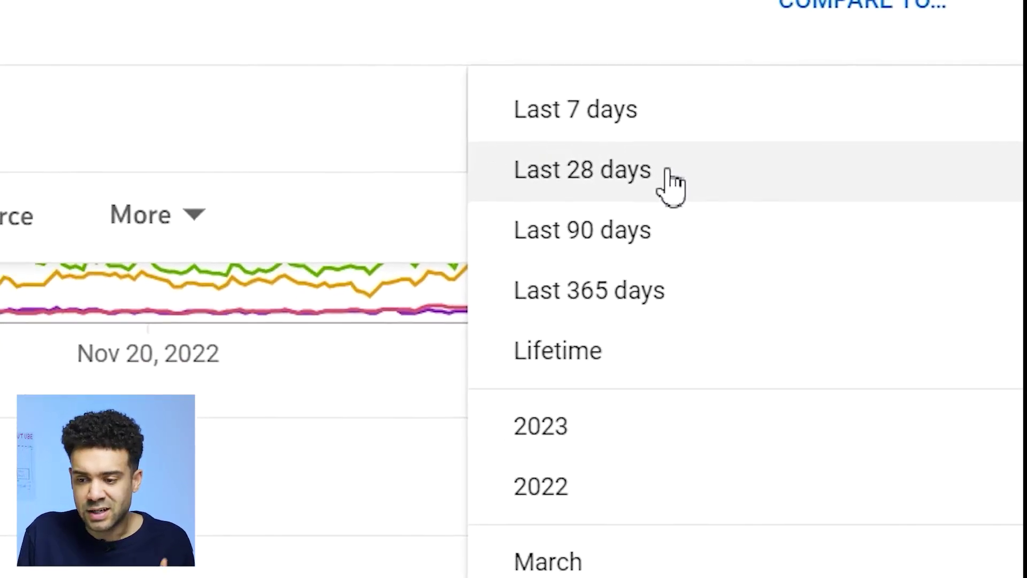
left_click(612, 184)
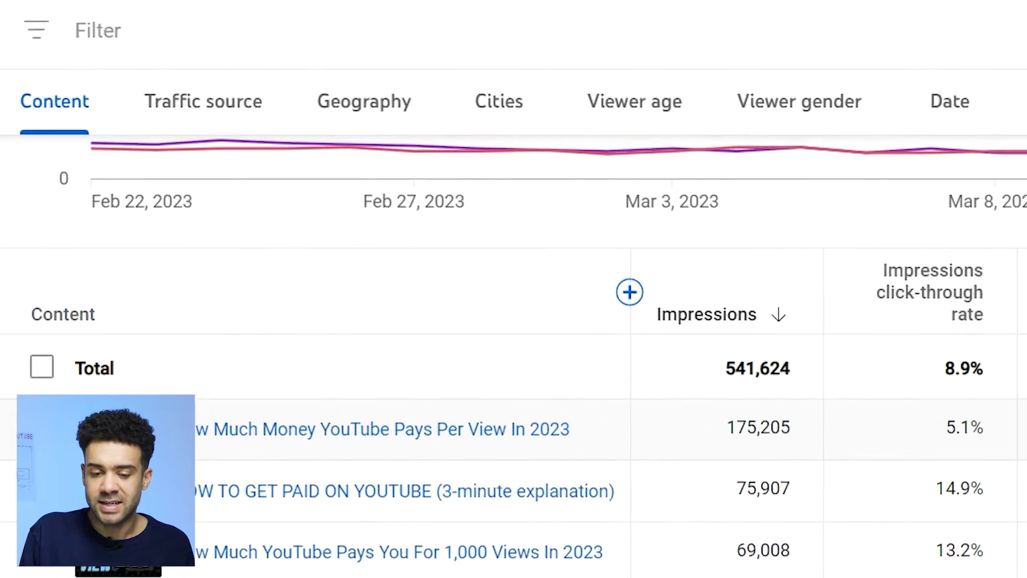
scroll(514, 375, "down", 5)
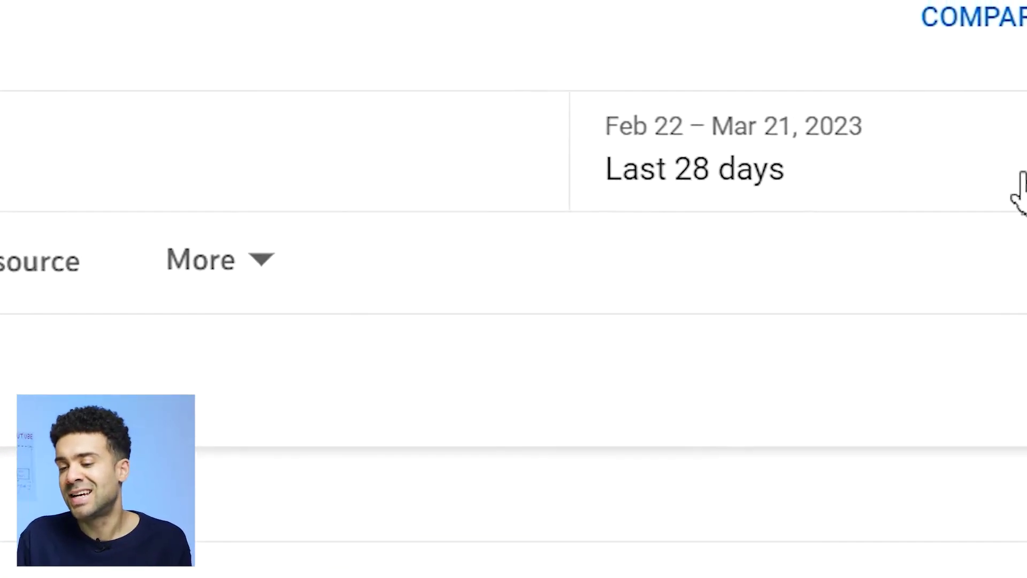
left_click(1024, 191)
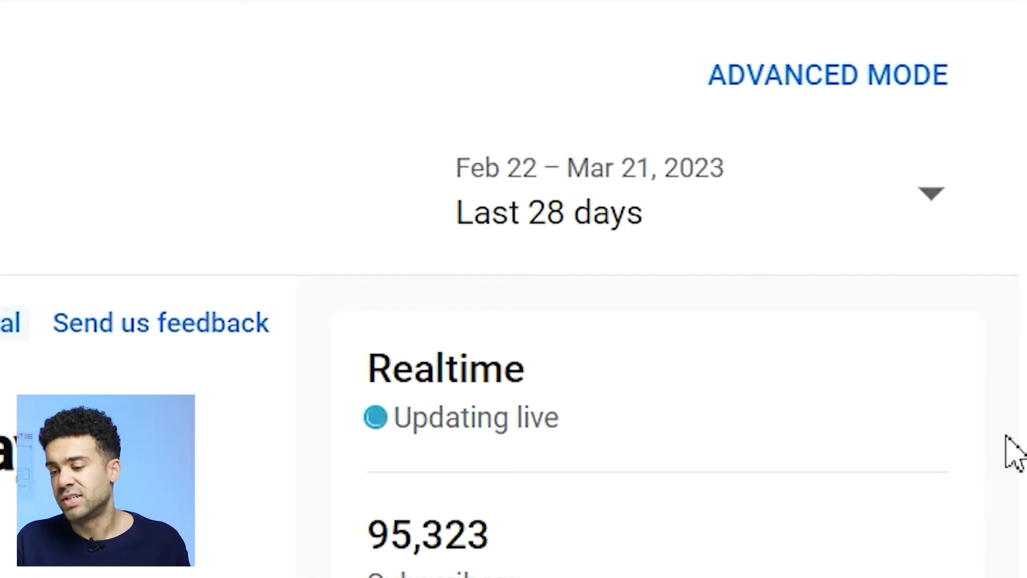
Step: In advanced mode, show the last 90 days with videos sorted by impressions (2,374,021 total)
left_click(924, 77)
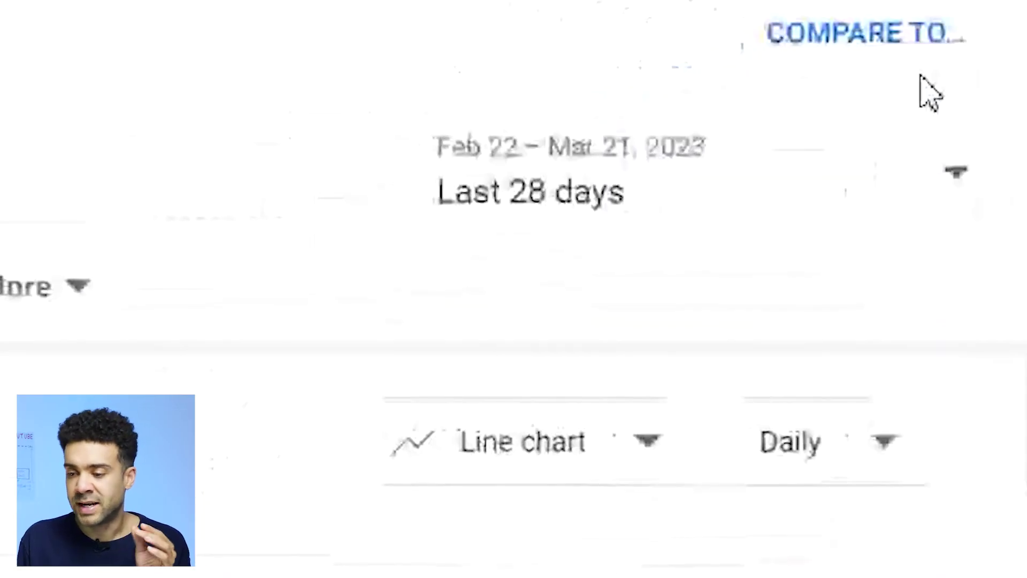
left_click(853, 173)
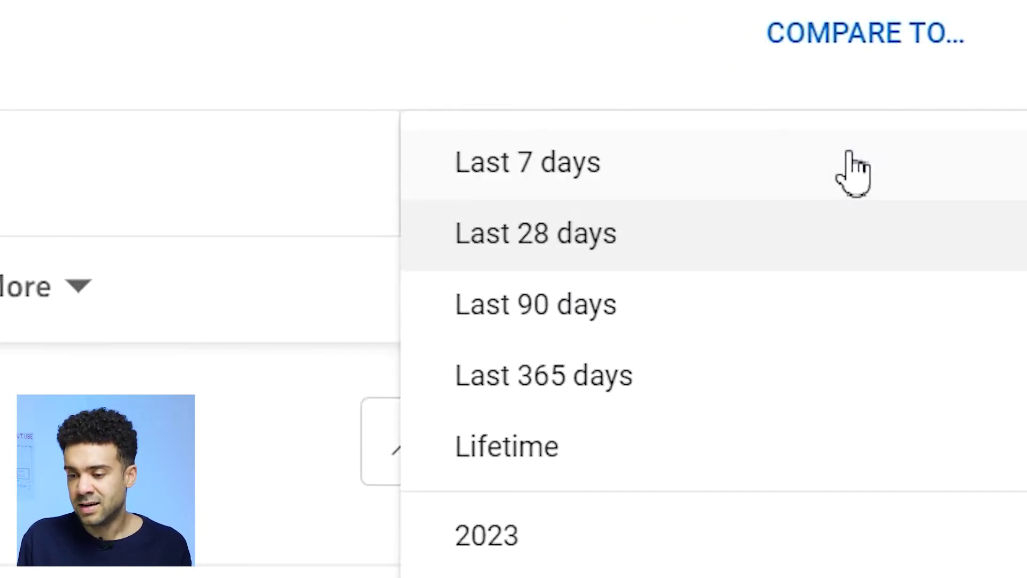
left_click(643, 323)
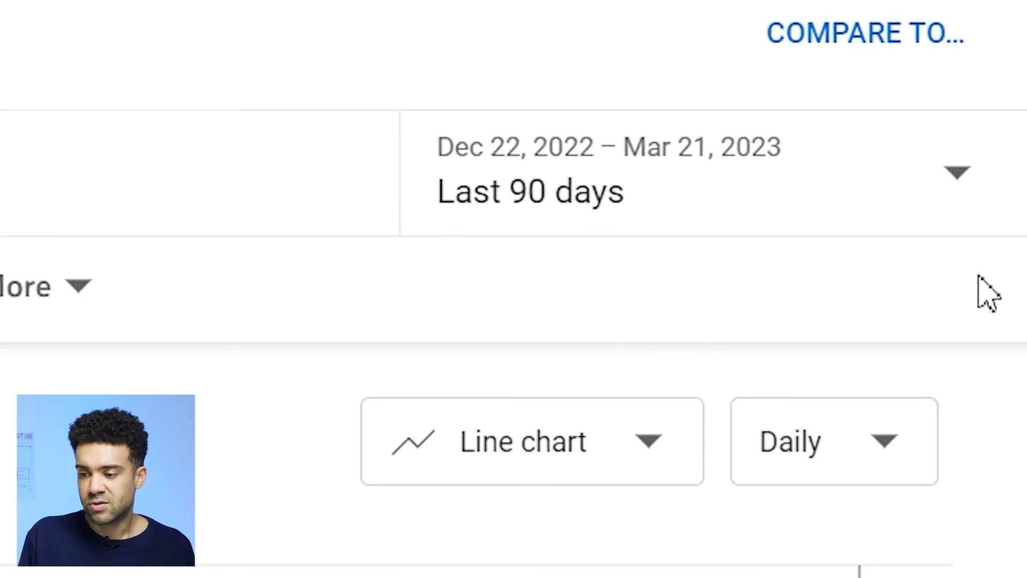
scroll(1013, 388, "down", 5)
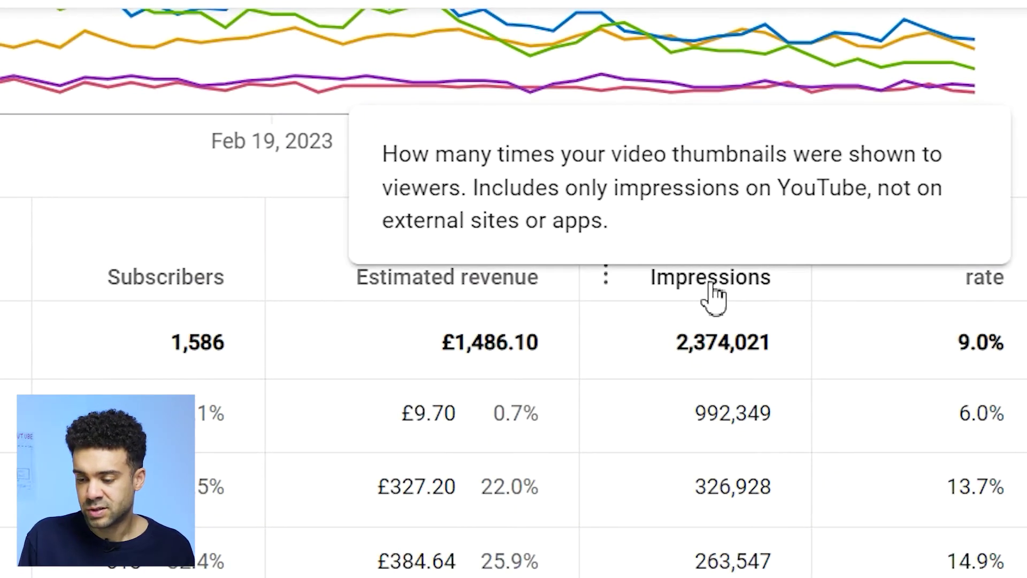
left_click(712, 286)
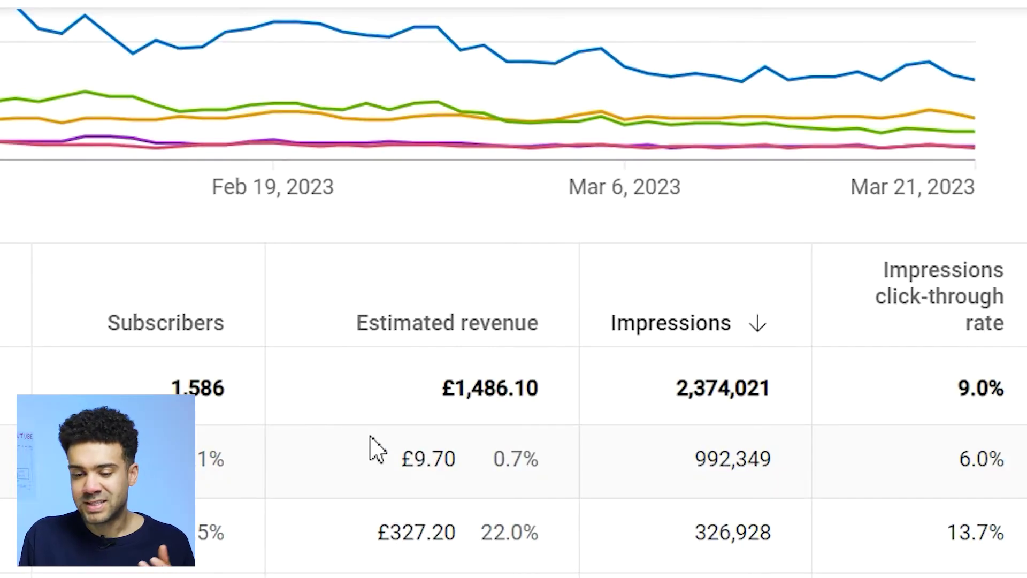
left_click(230, 356)
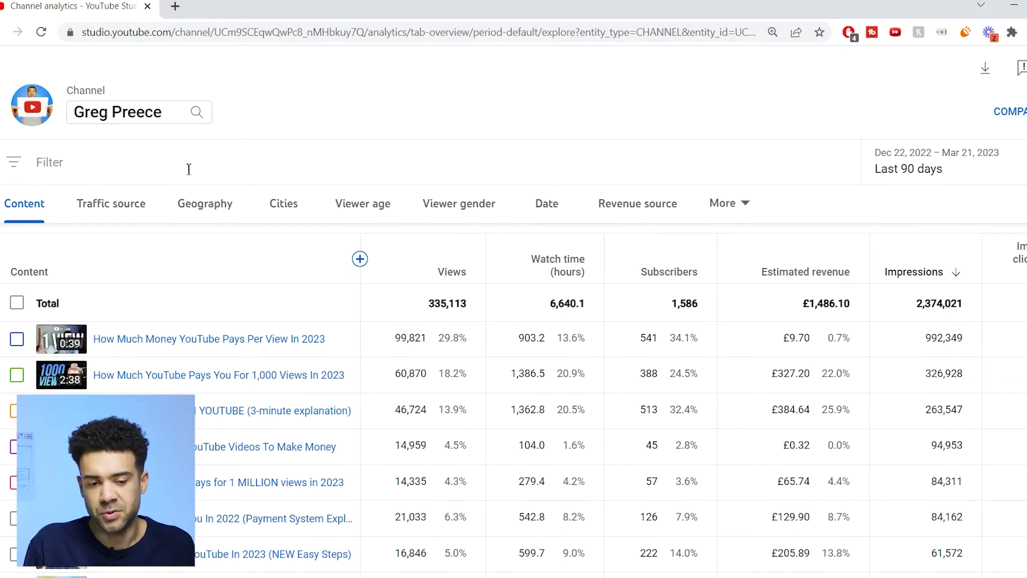
Step: Add a Publish date filter to the content report
left_click(188, 169)
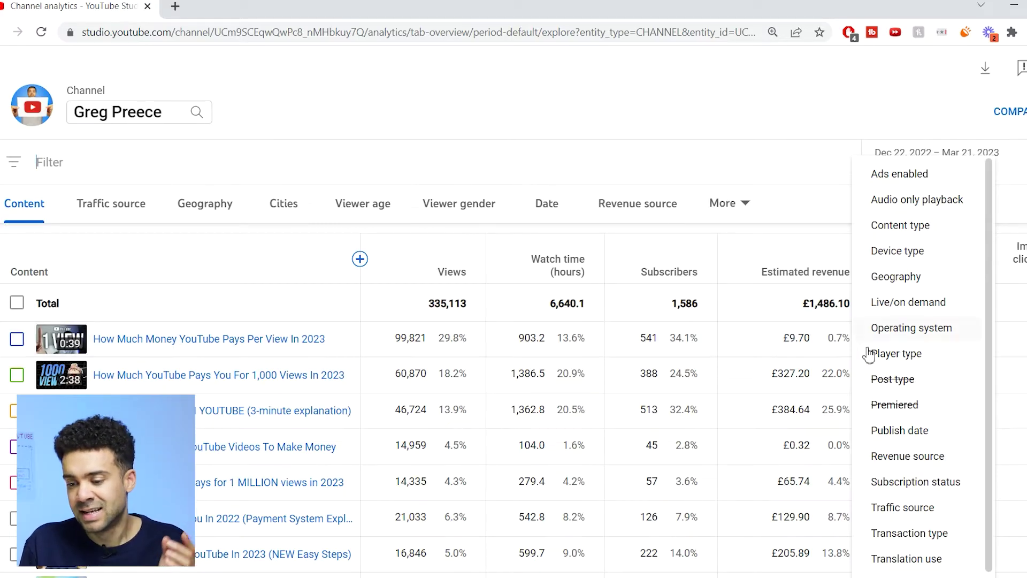
left_click(895, 429)
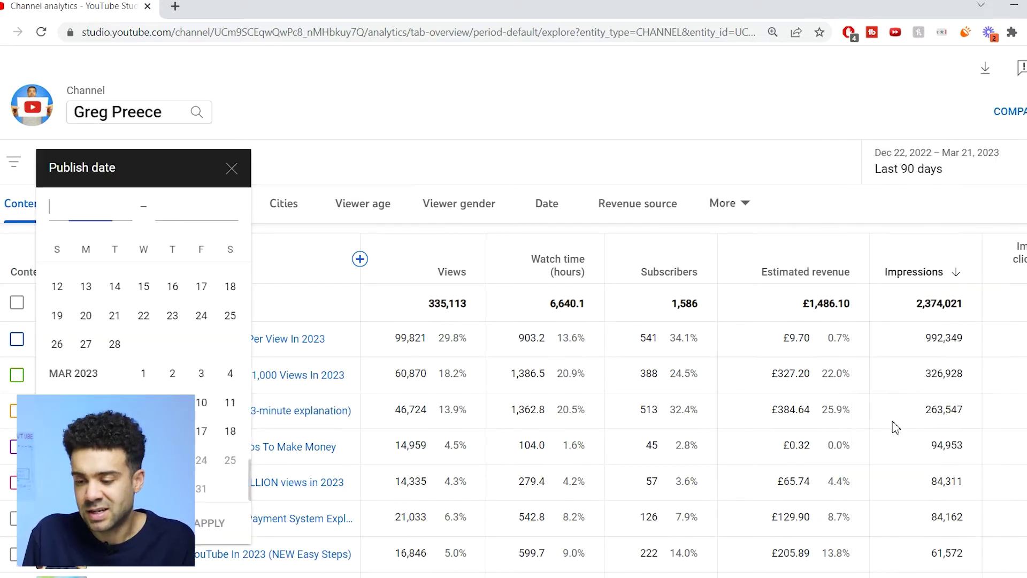
left_click(232, 168)
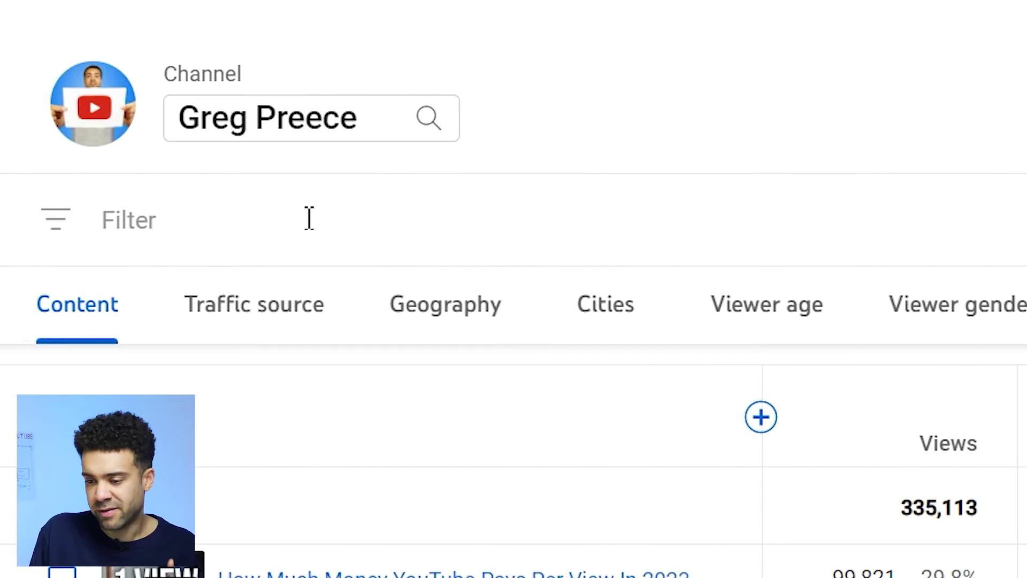
Step: Set the publish date range to May 27, 2016 – Dec 22, 2022 and apply it
left_click(587, 104)
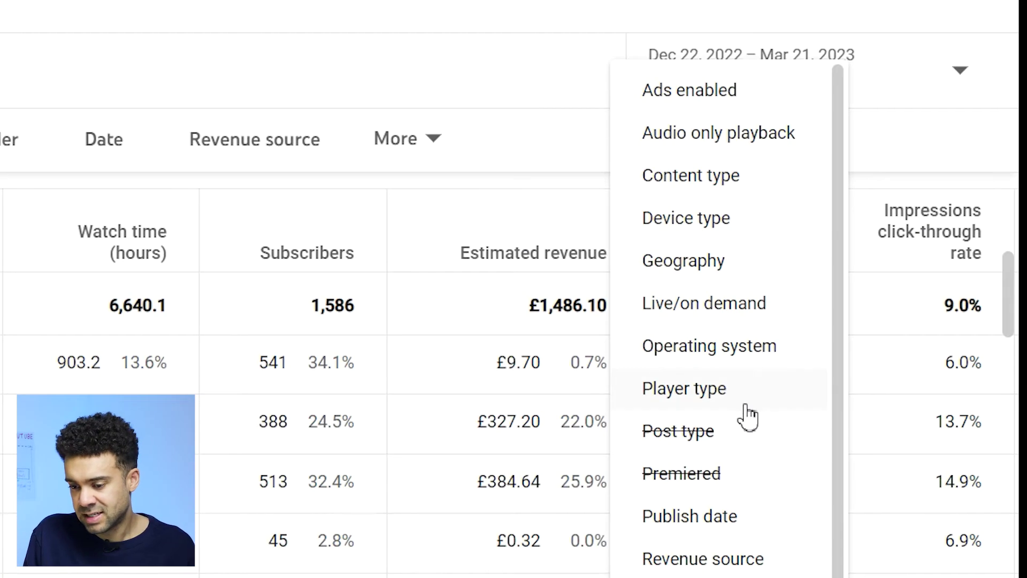
left_click(730, 530)
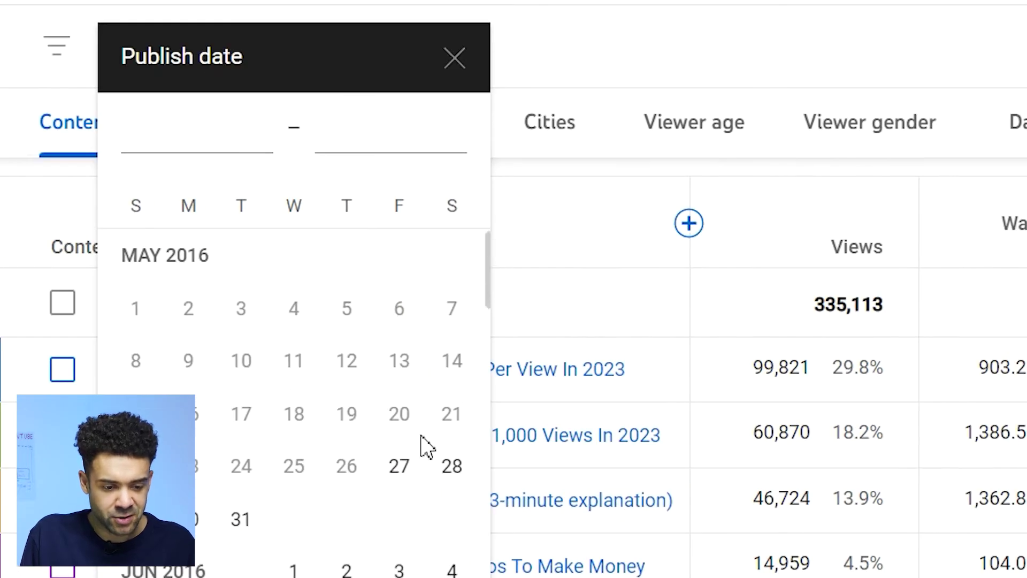
left_click(409, 468)
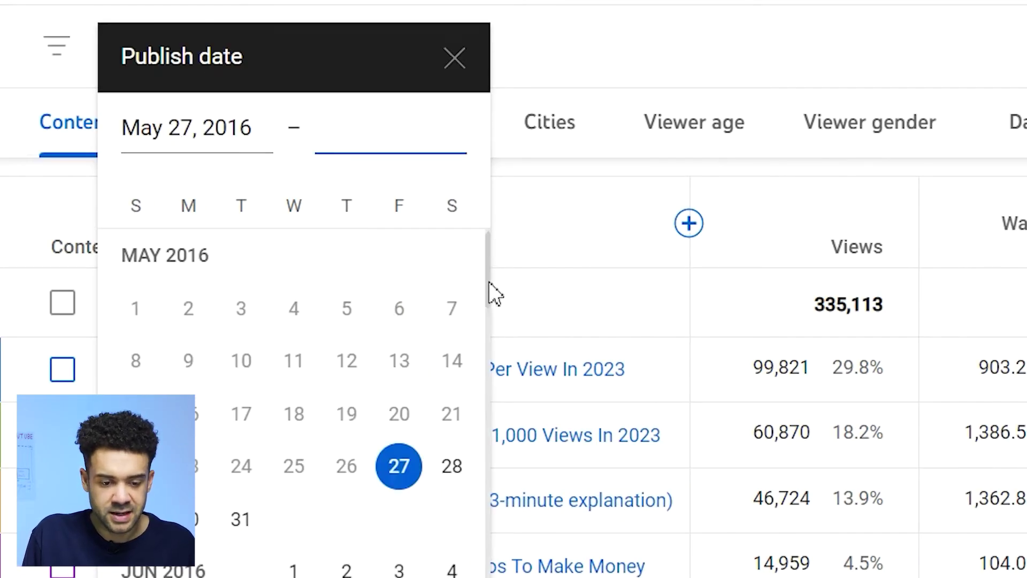
left_click_drag(489, 293, 494, 554)
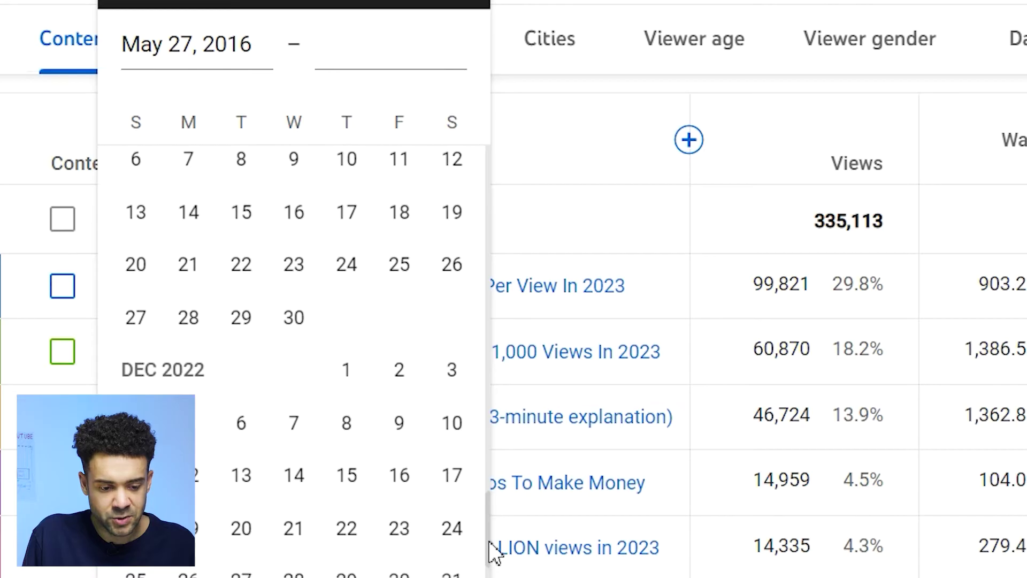
left_click(357, 529)
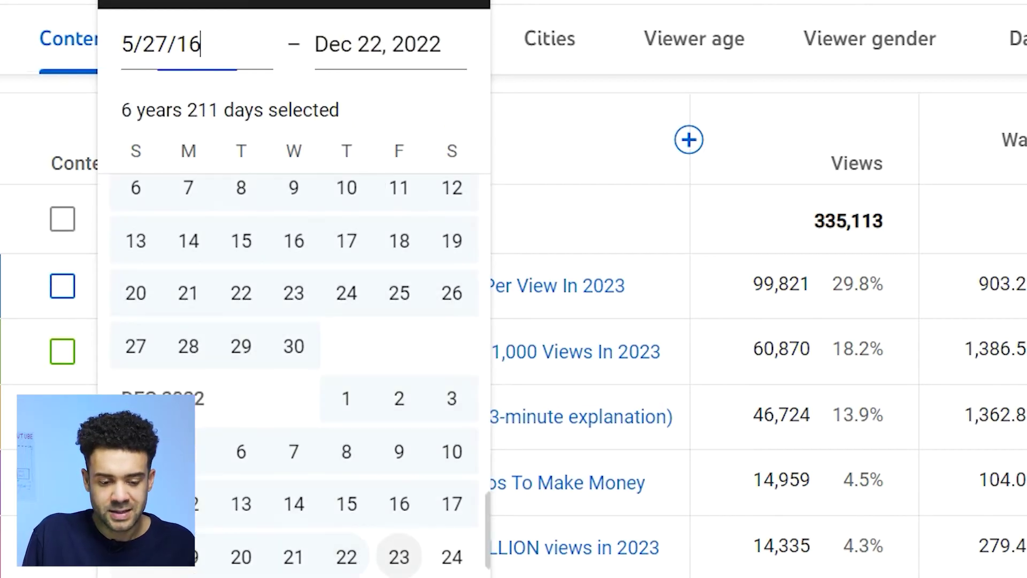
scroll(417, 513, "down", 2)
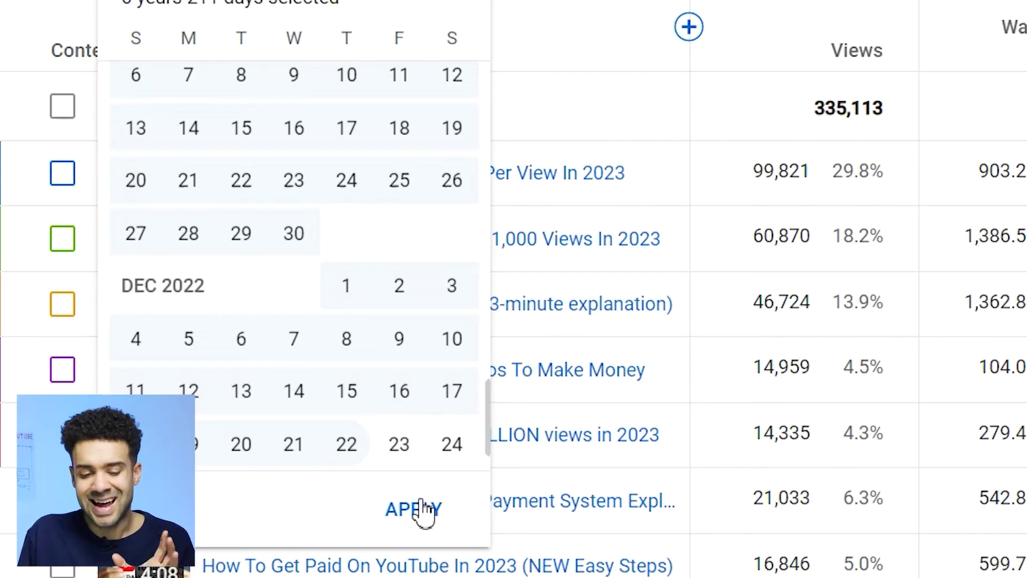
left_click(421, 510)
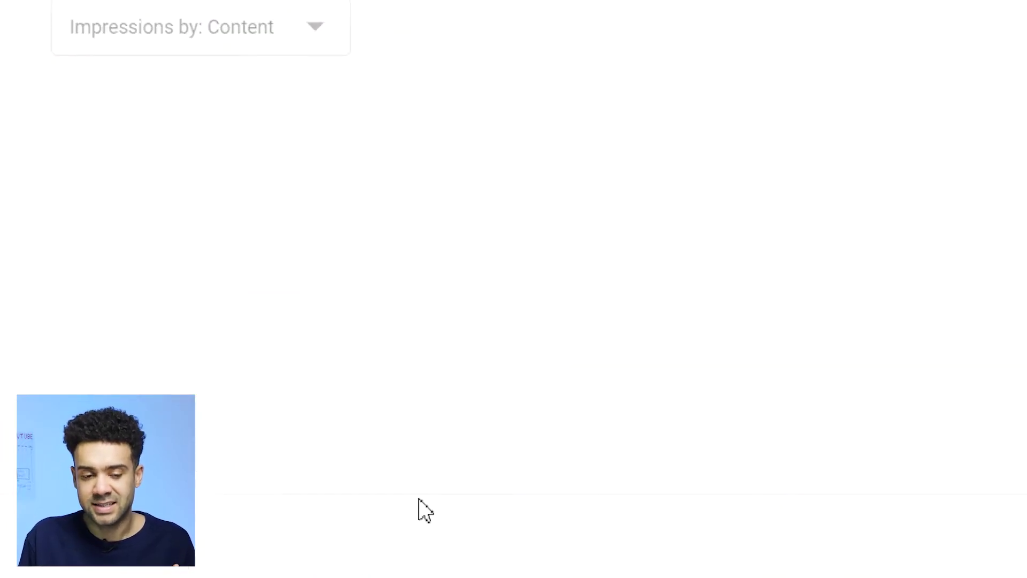
Step: Scroll down through the ranked video results
scroll(513, 348, "down", 3)
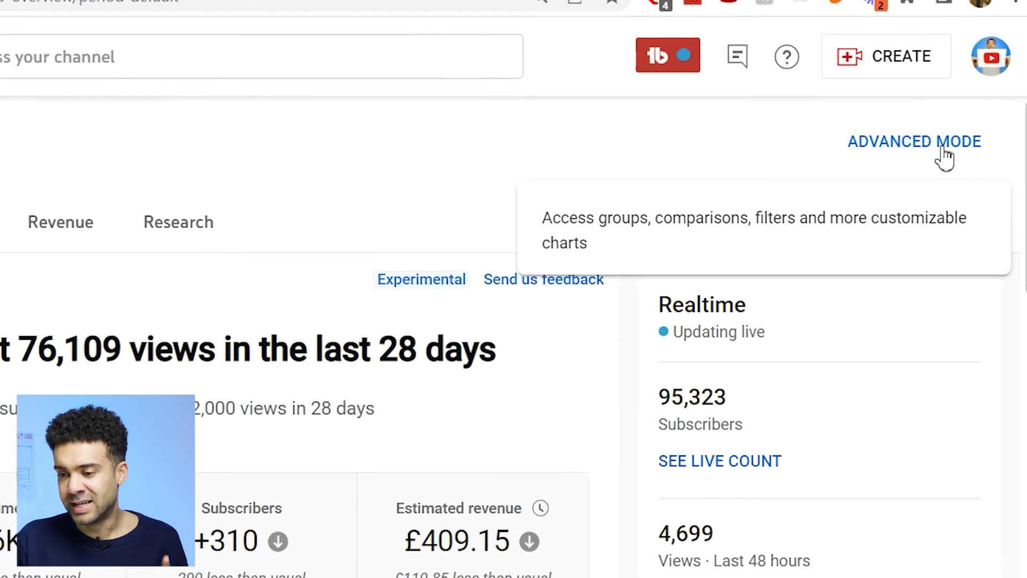
Step: In advanced mode, compare each video's first 24 hours performance
left_click(935, 214)
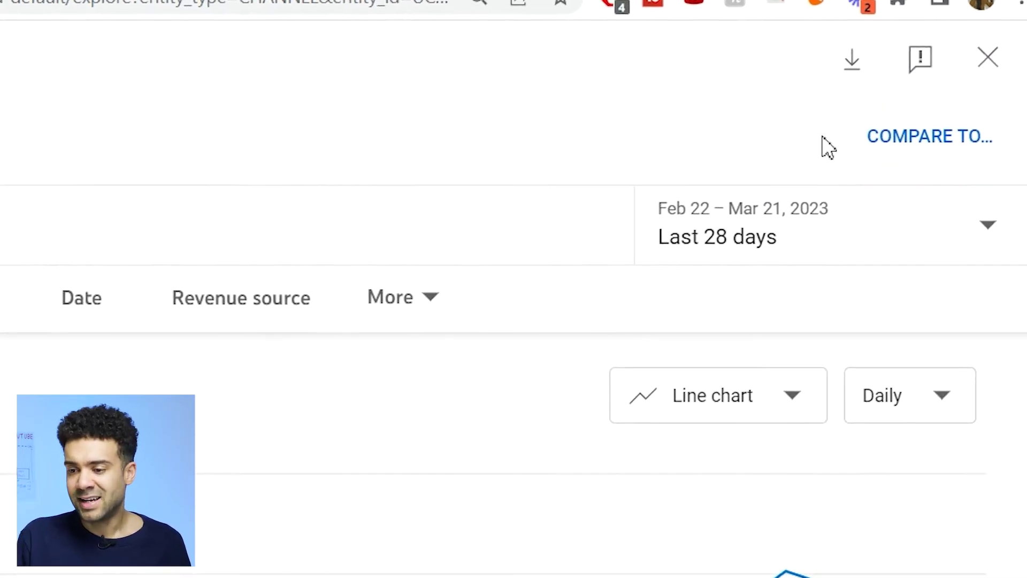
left_click(916, 151)
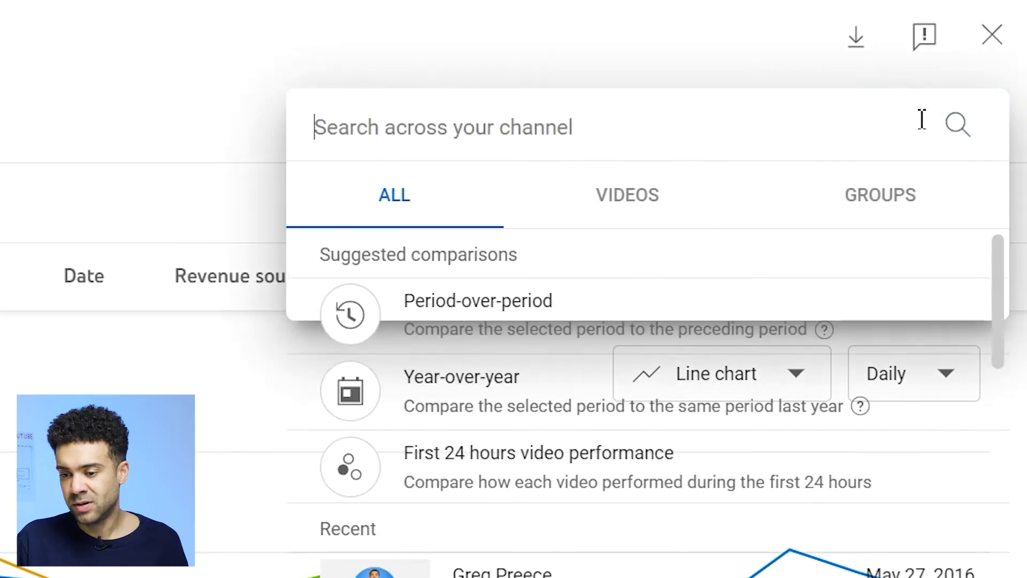
left_click(515, 489)
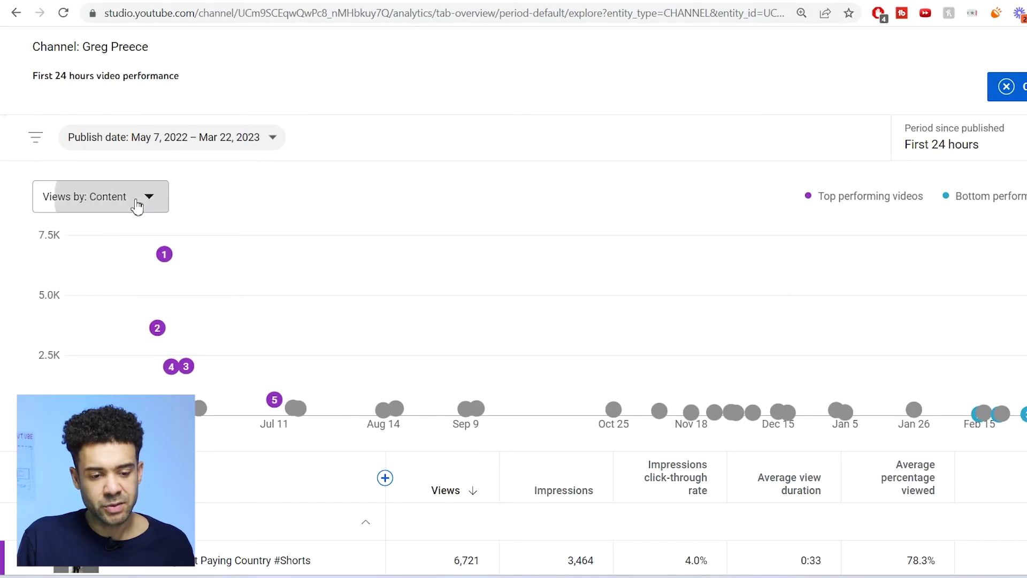
Step: Chart the comparison by Impressions instead of Views
left_click(137, 206)
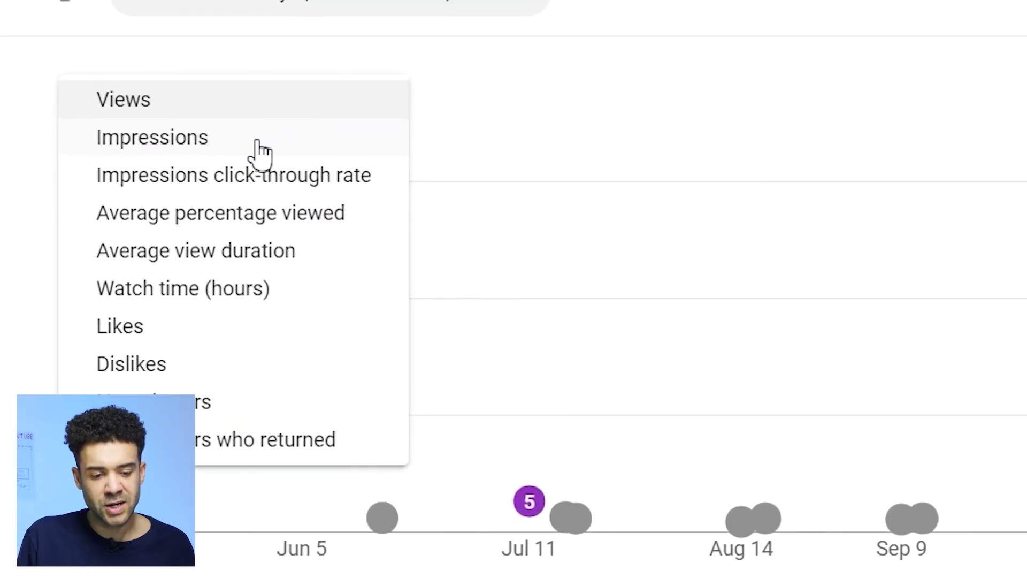
left_click(258, 143)
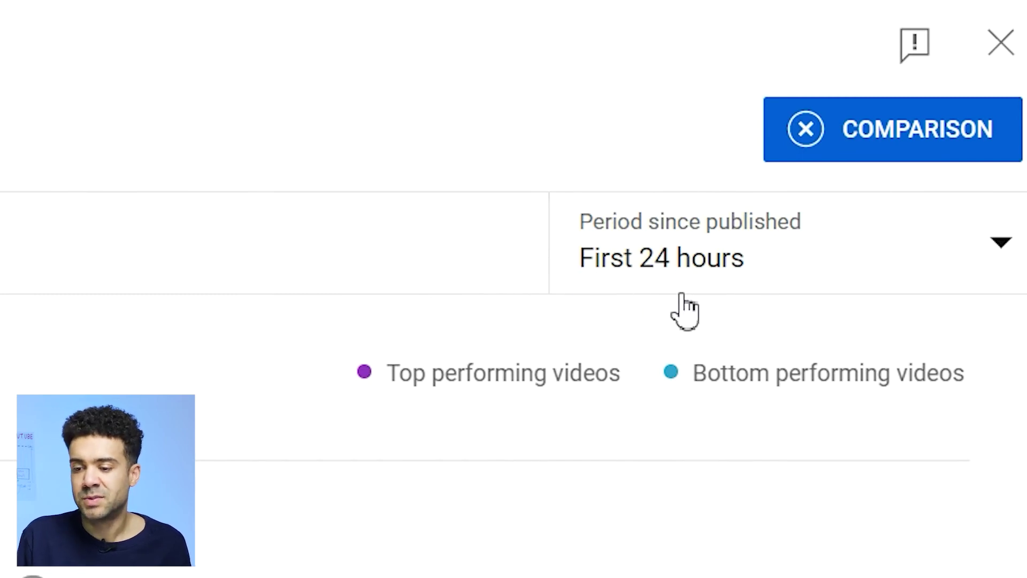
left_click(716, 278)
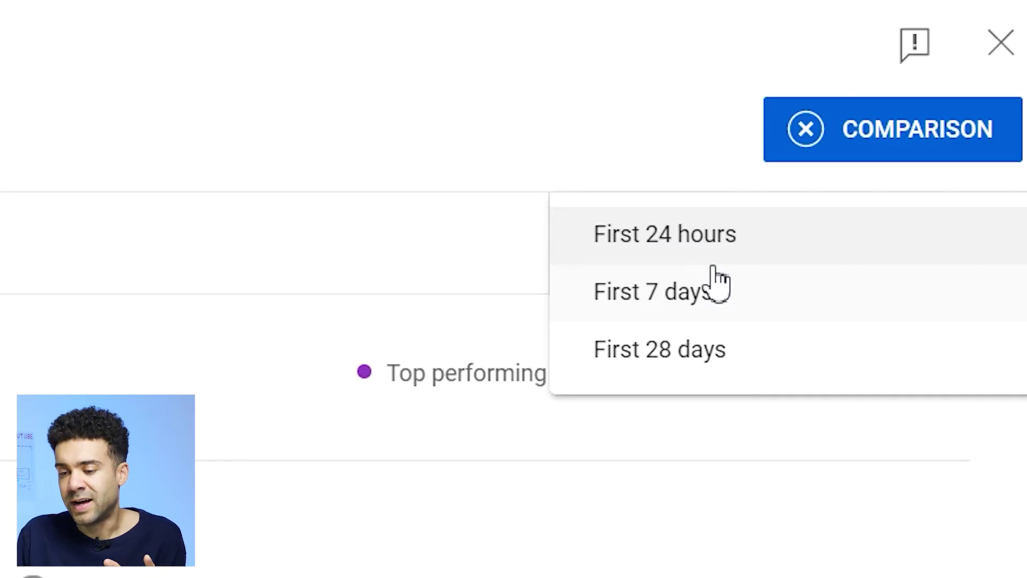
Step: Measure each video over its first 7 days and inspect individual chart points
left_click(656, 316)
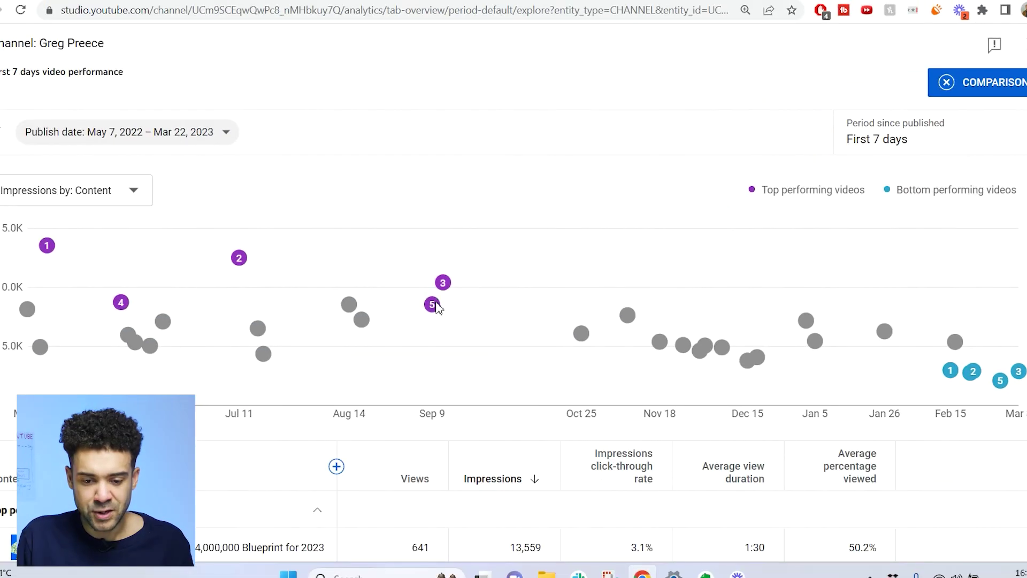
mouse_move(238, 257)
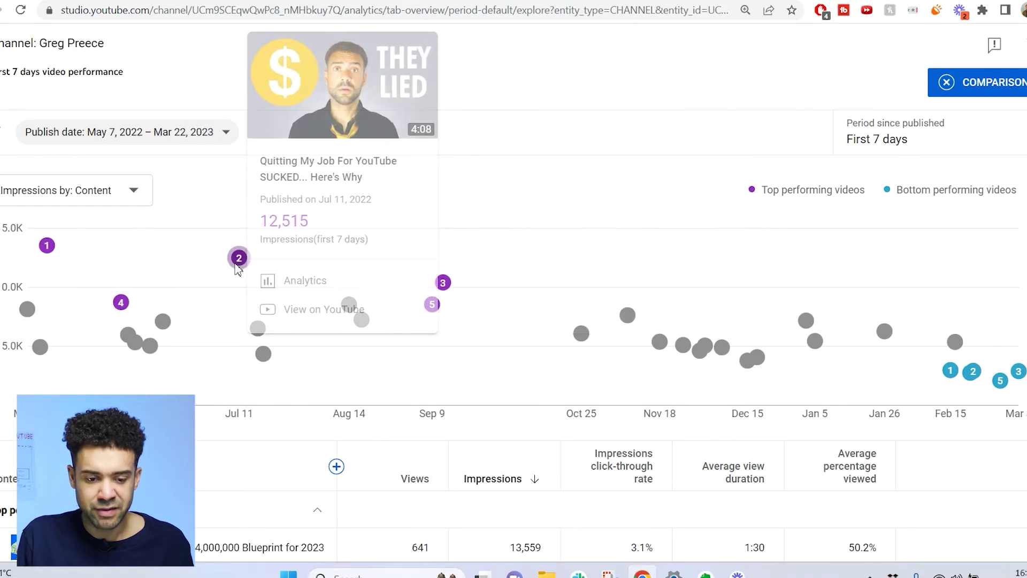
mouse_move(46, 248)
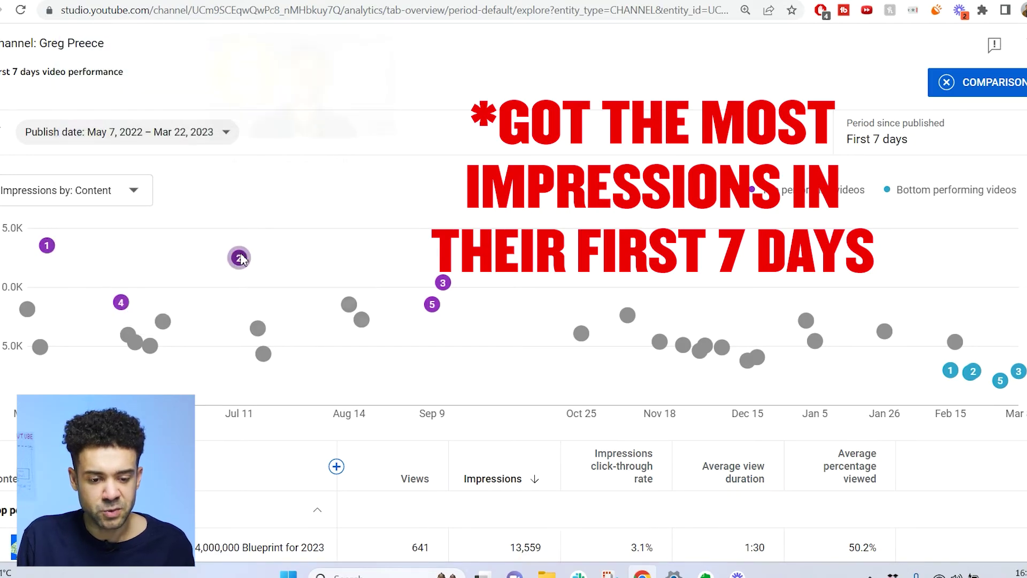
mouse_move(121, 304)
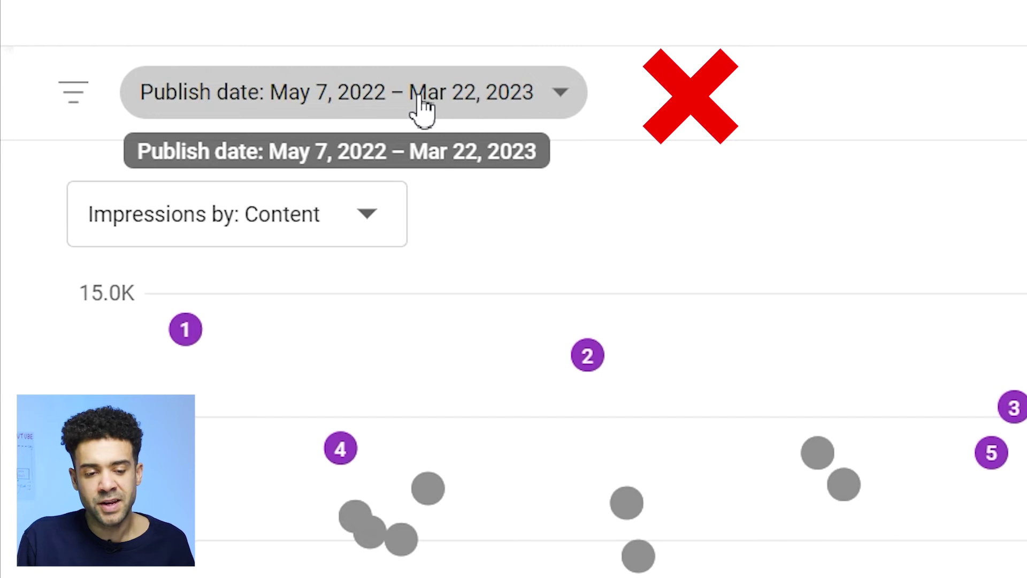
Step: Filter to videos published Dec 22, 2022 – Mar 22, 2023 and review the table
left_click(464, 107)
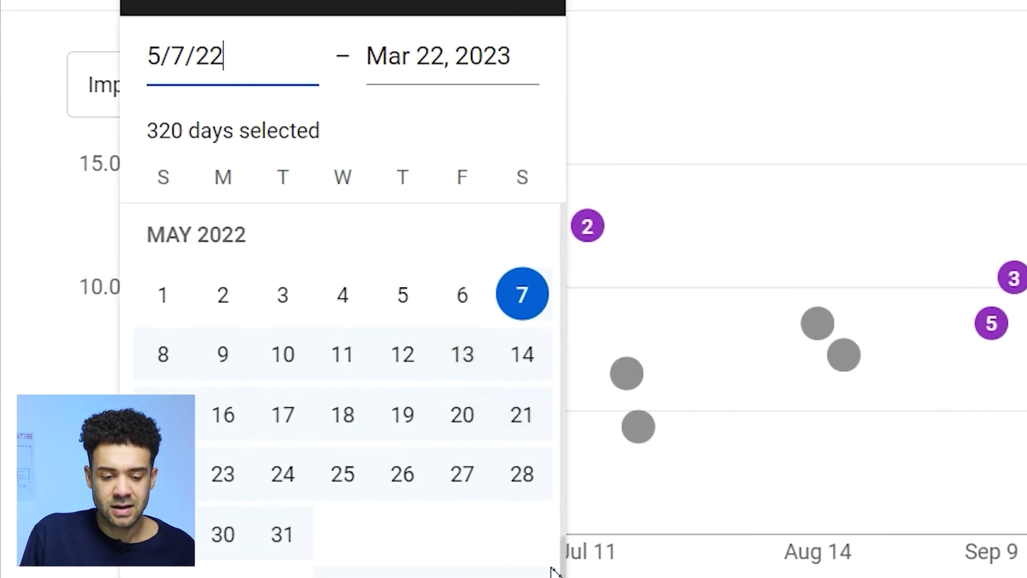
scroll(431, 573, "down", 1)
scroll(431, 574, "down", 15)
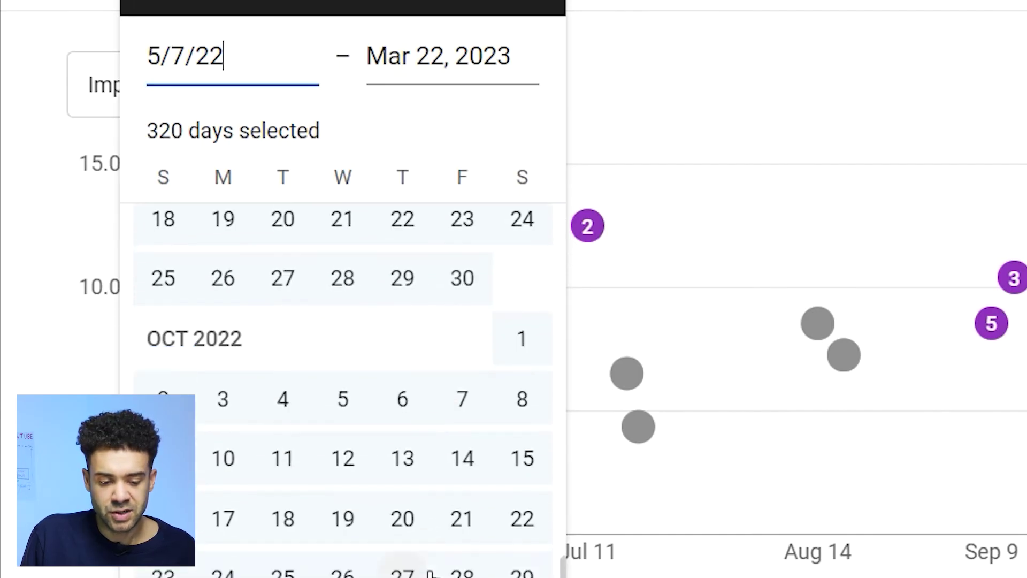
scroll(430, 573, "down", 6)
scroll(401, 466, "up", 1)
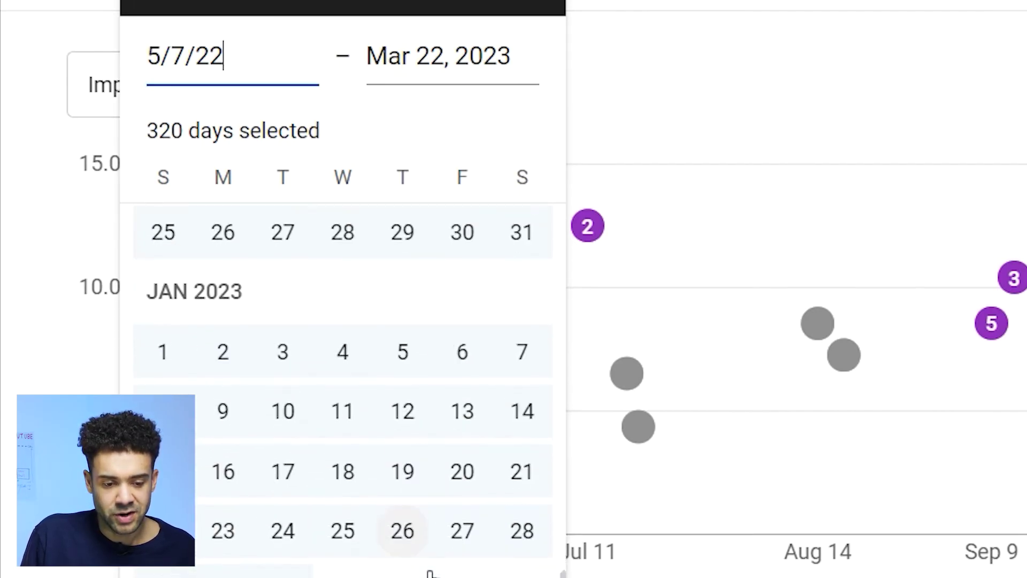
scroll(332, 481, "up", 5)
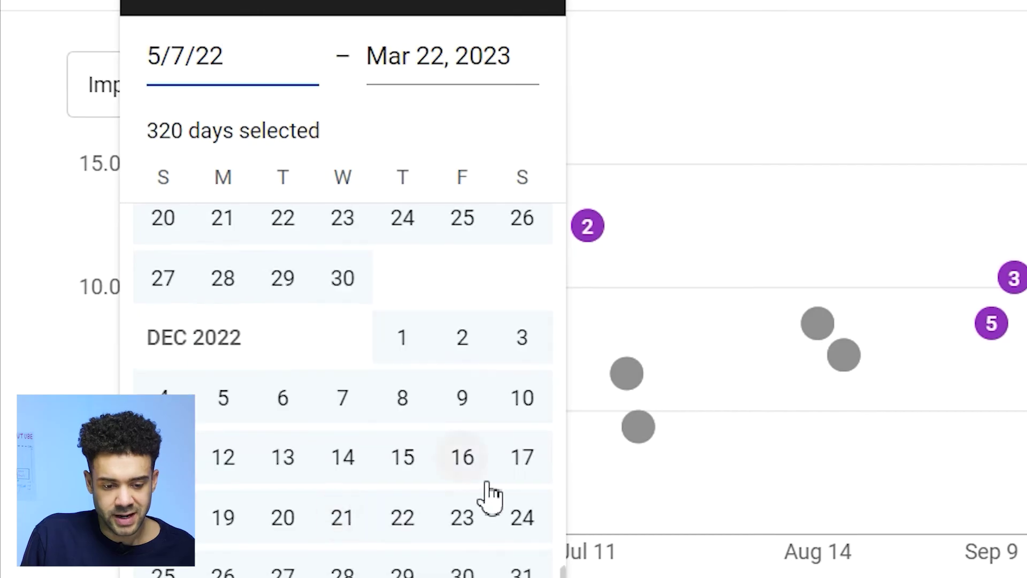
left_click(407, 525)
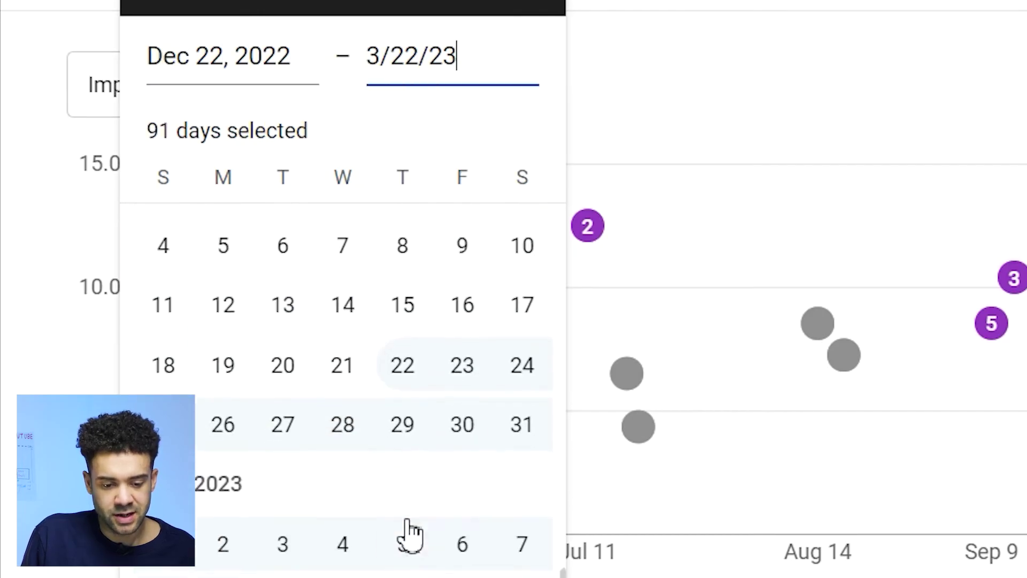
scroll(404, 532, "down", 10)
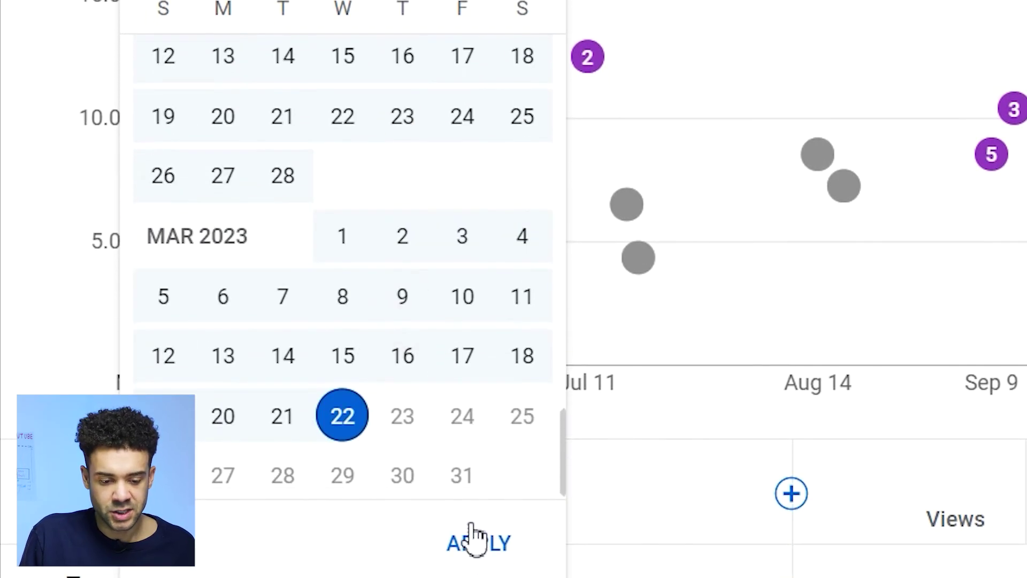
left_click(477, 544)
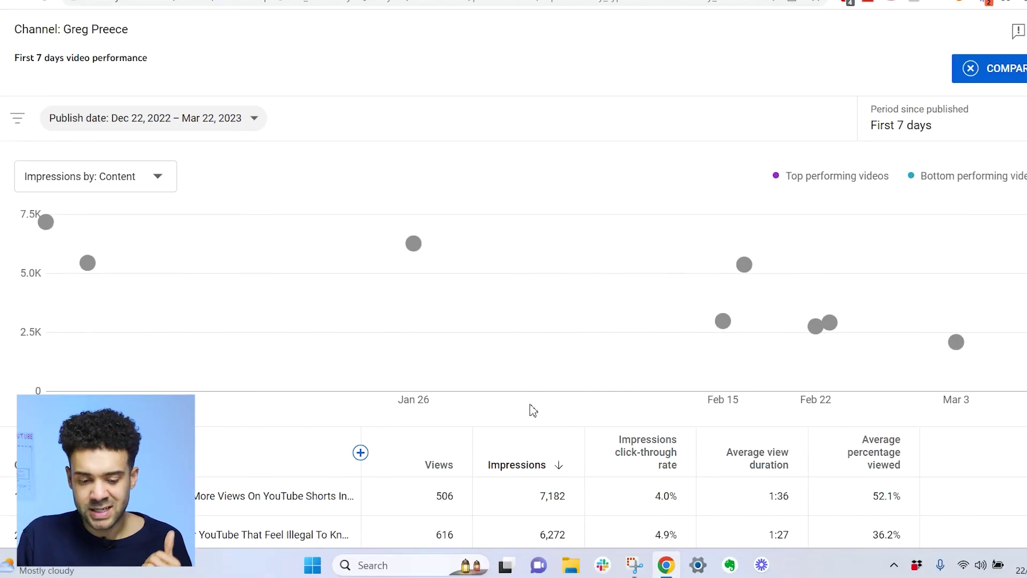
scroll(533, 410, "down", 4)
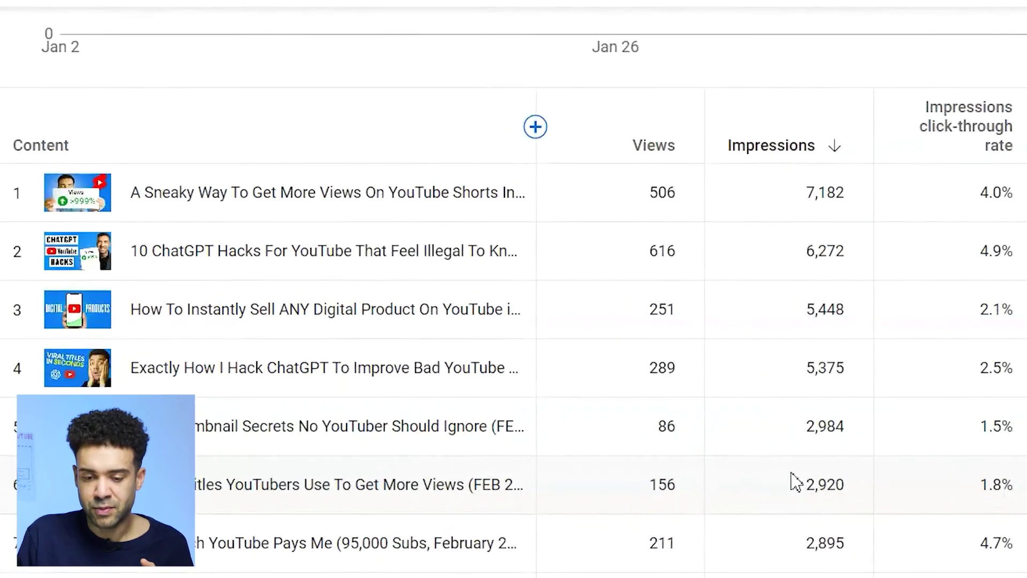